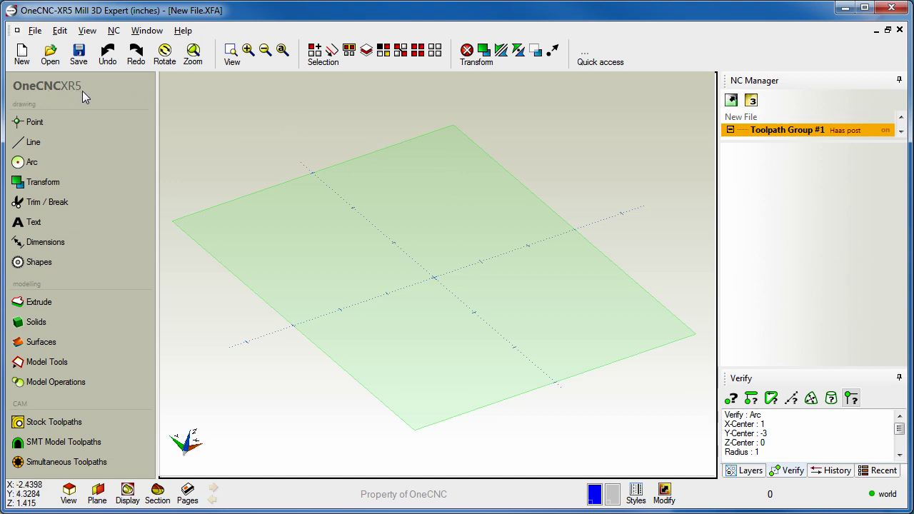
Look through the stock toolpath, point, line and arc tools and their coordinate entry fields without drawing anything
left_click_drag(402, 199, 379, 205)
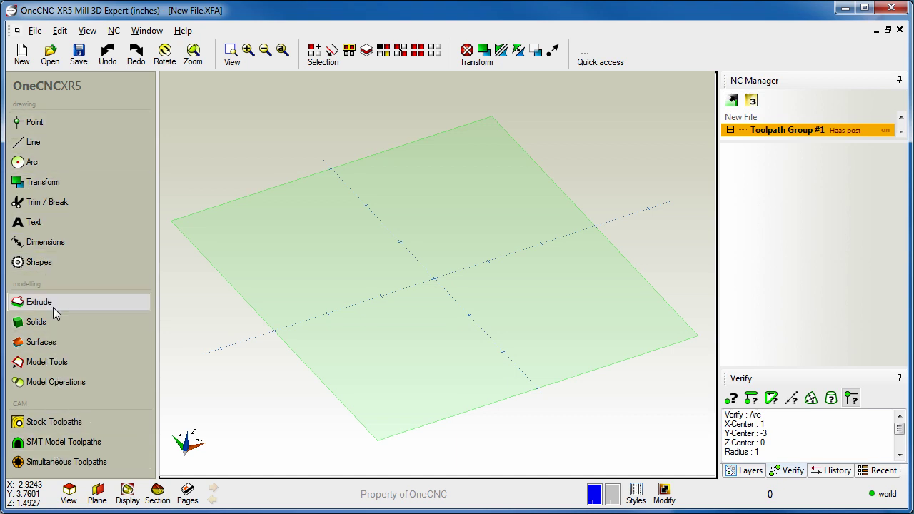
left_click(58, 426)
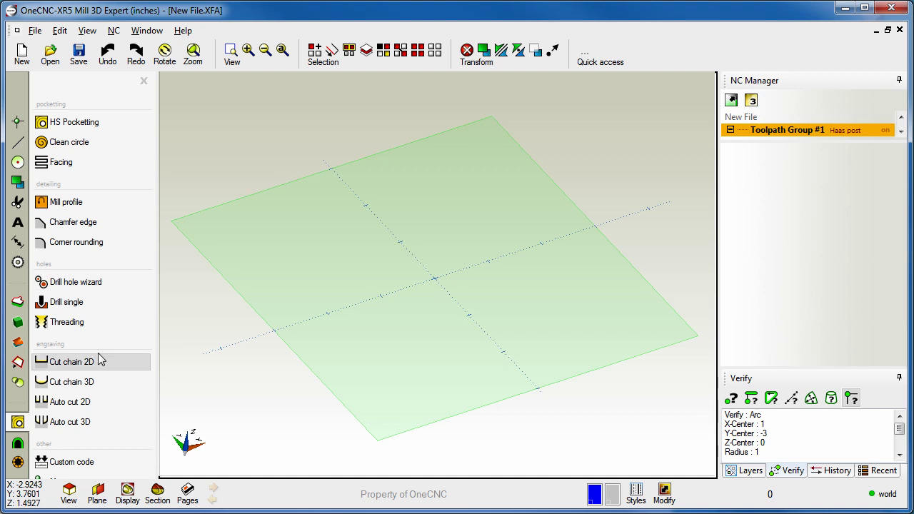
left_click(57, 165)
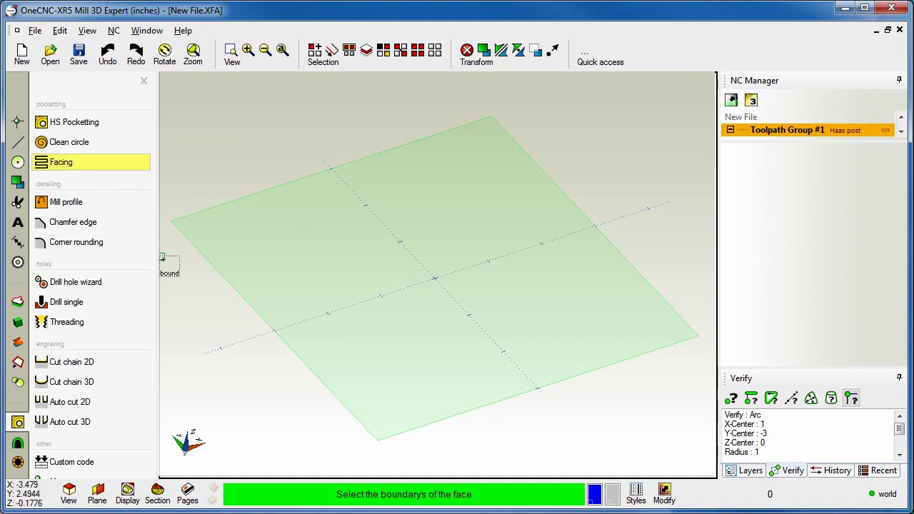
left_click(18, 122)
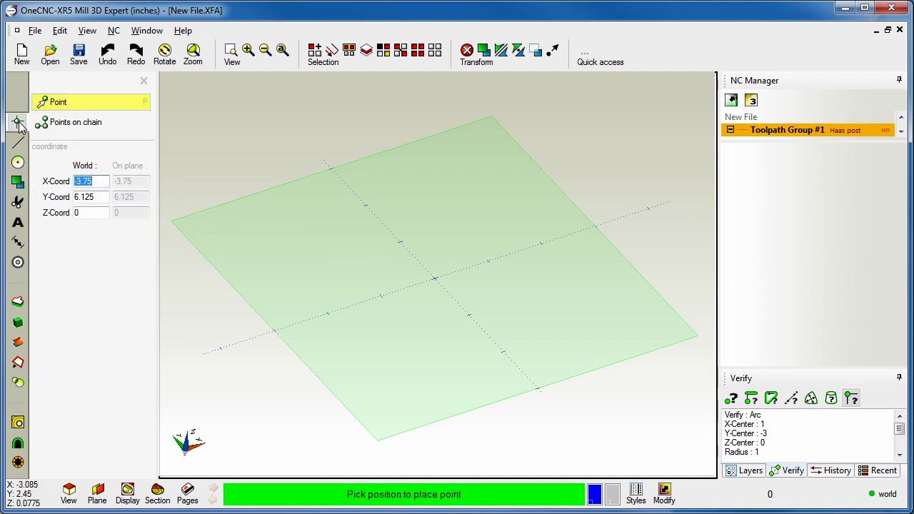
key("Escape")
mouse_move(17, 125)
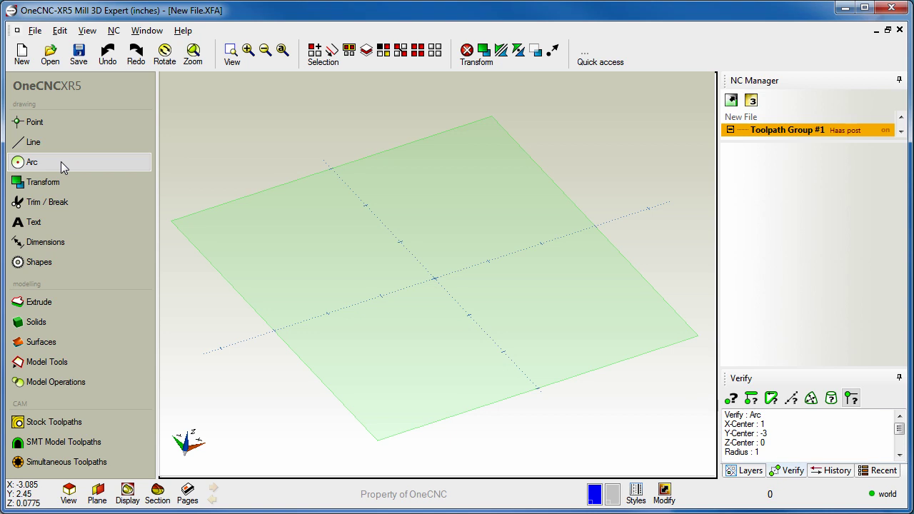
left_click(21, 122)
left_click(18, 142)
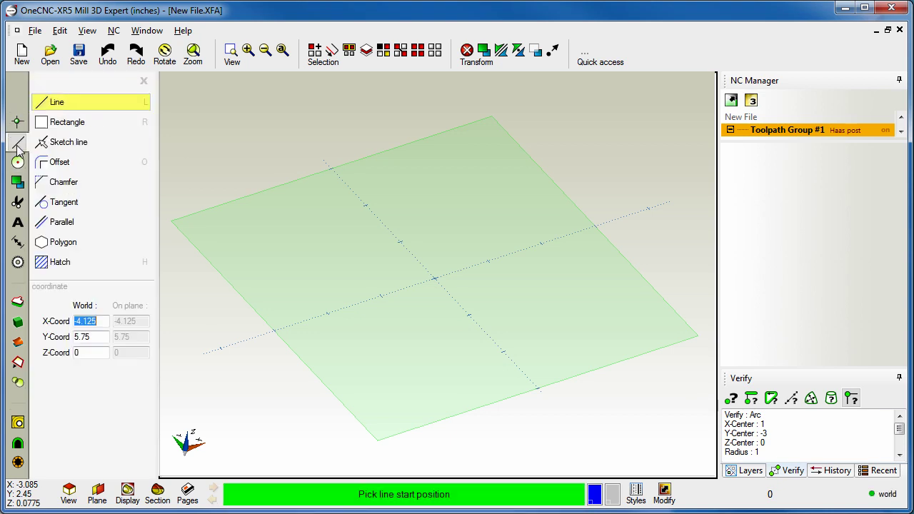
left_click(18, 162)
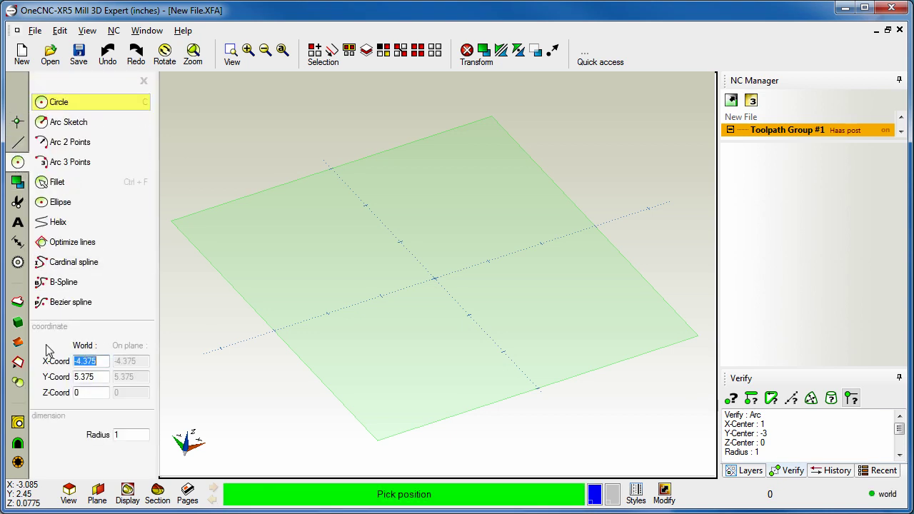
left_click(17, 123)
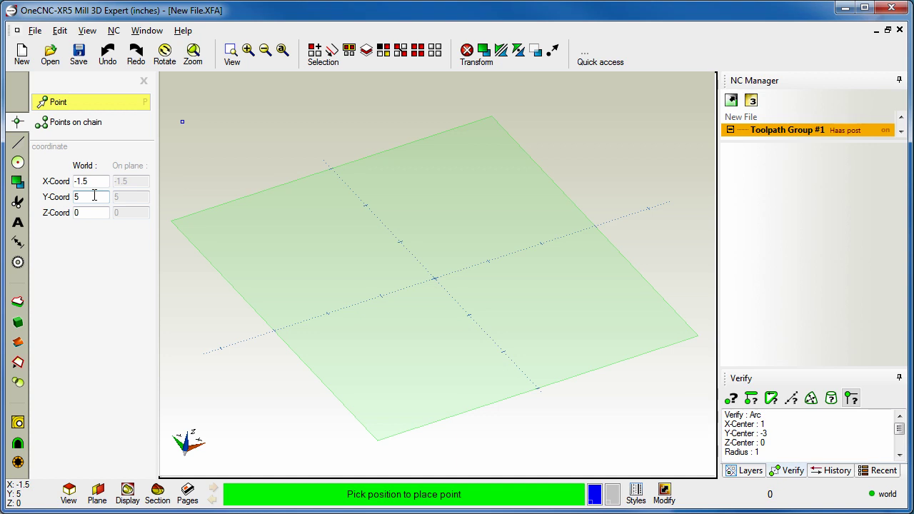
right_click(169, 177)
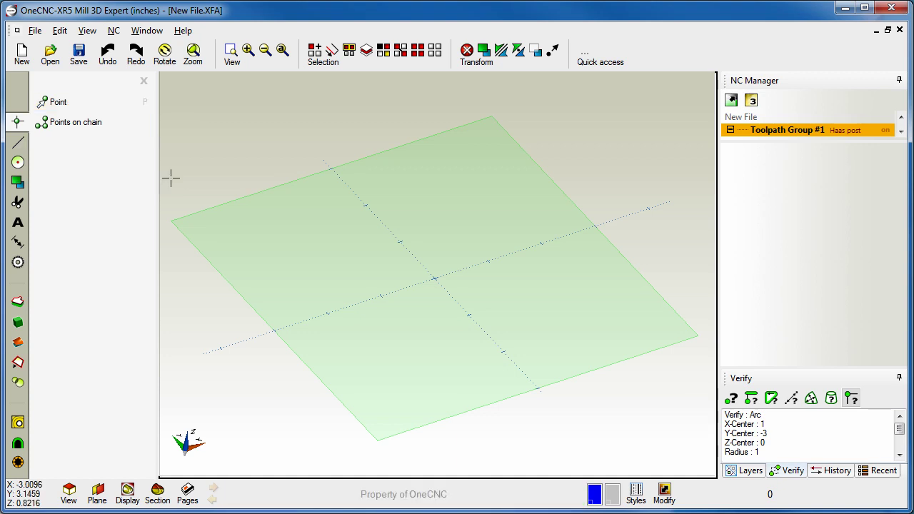
right_click(181, 169)
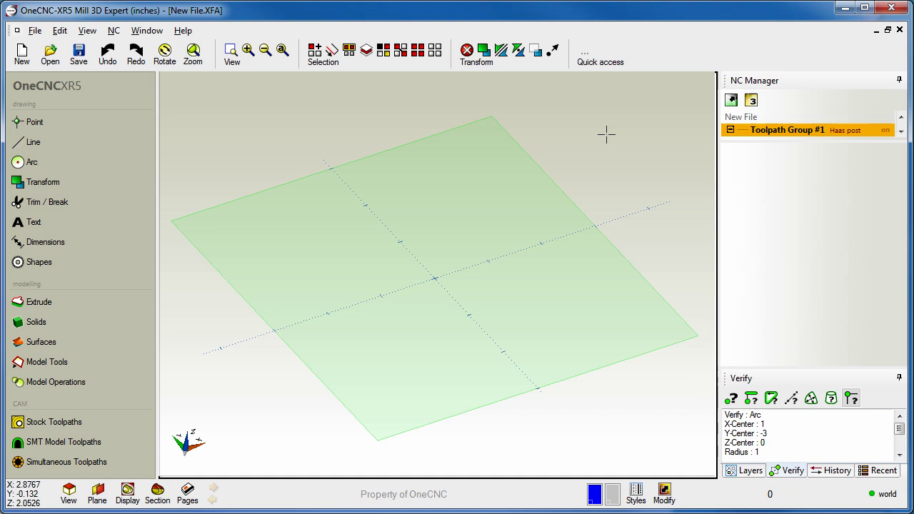
Add the Circle, Line and Trim two commands to the quick access set
left_click(31, 165)
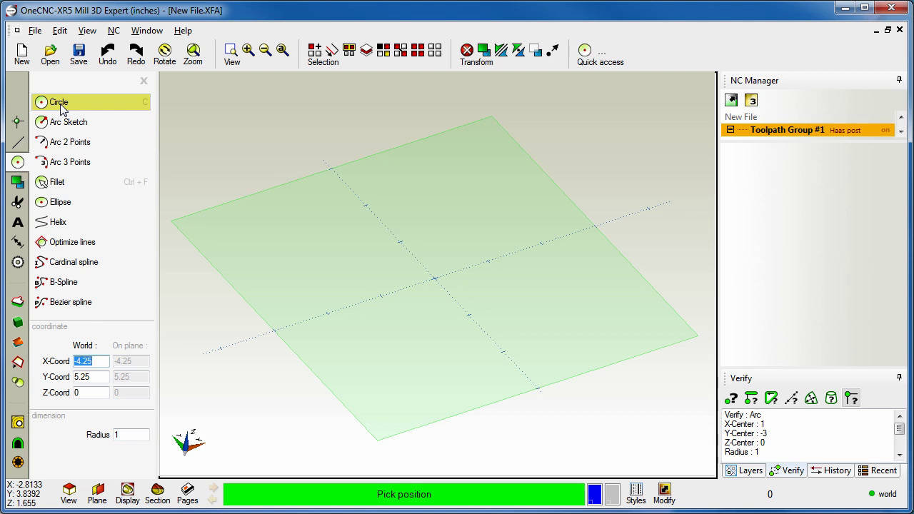
left_click(585, 52)
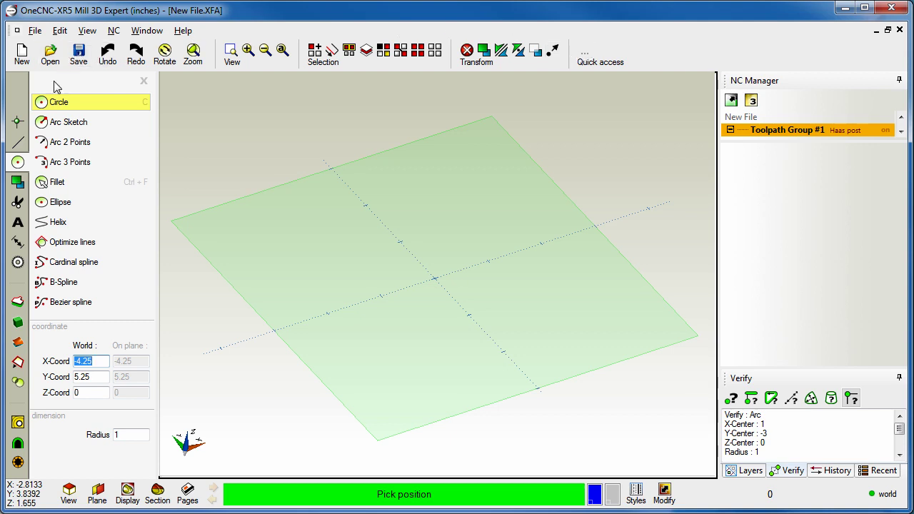
left_click(17, 142)
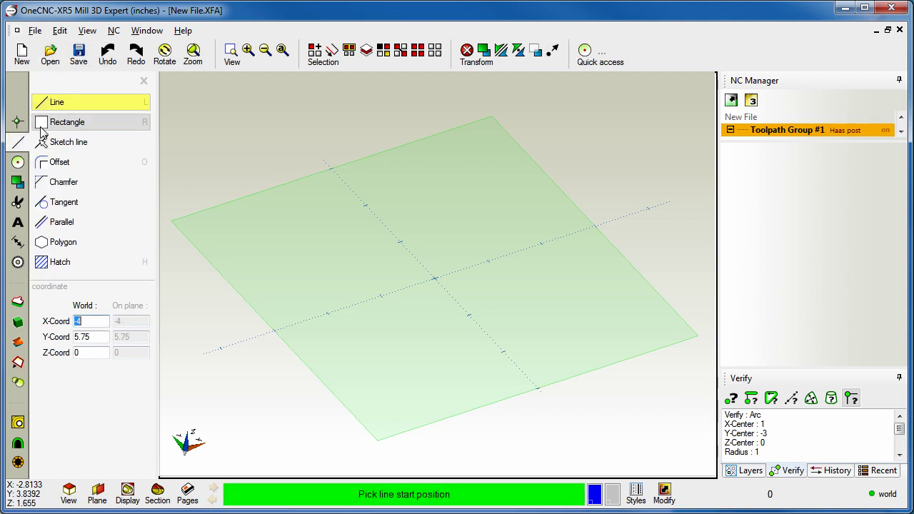
left_click(18, 202)
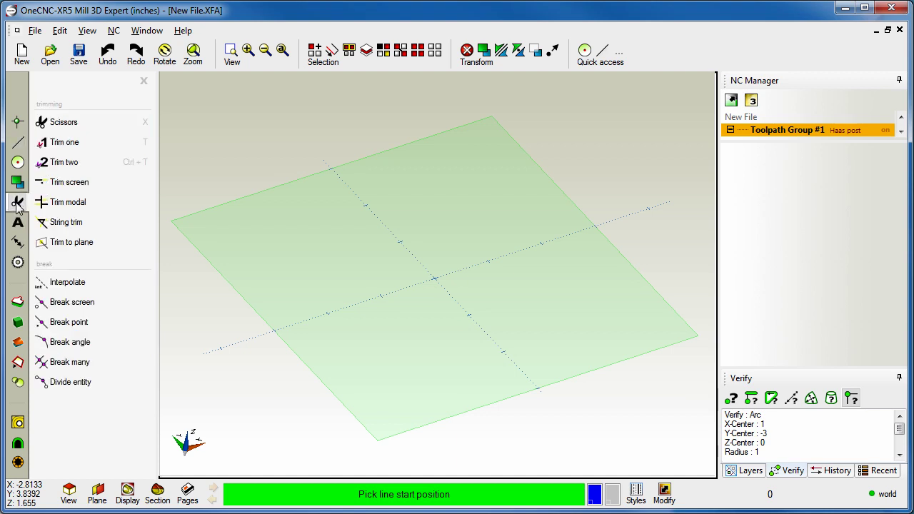
left_click(53, 163)
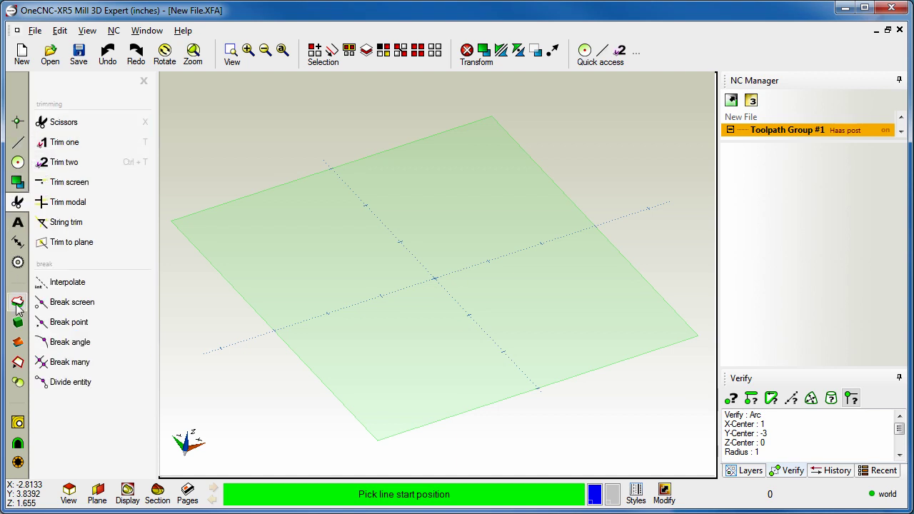
Add the Extrude curves and Extrude cut commands to the quick access set
left_click(17, 302)
left_click(66, 155)
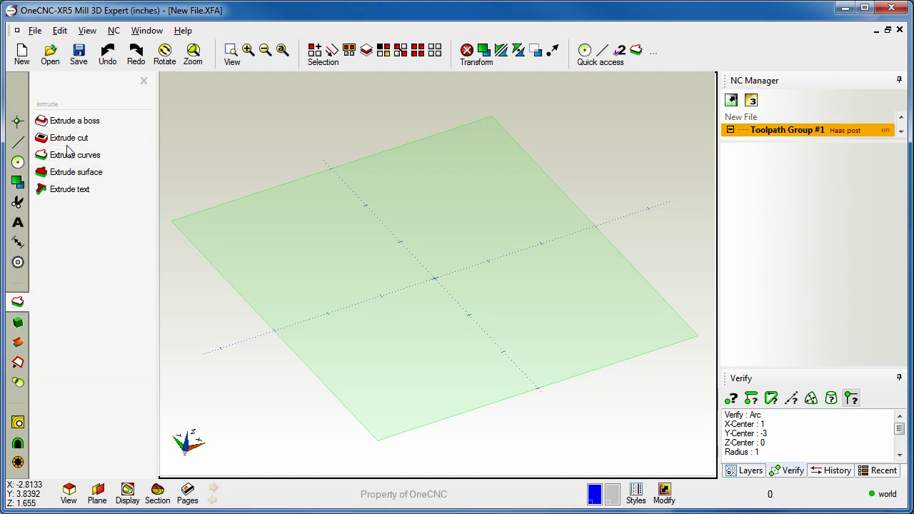
left_click(69, 139)
Add the HS Pocketting and Mill profile toolpath commands to the quick access set and return to the main command list
left_click(18, 422)
left_click(69, 122)
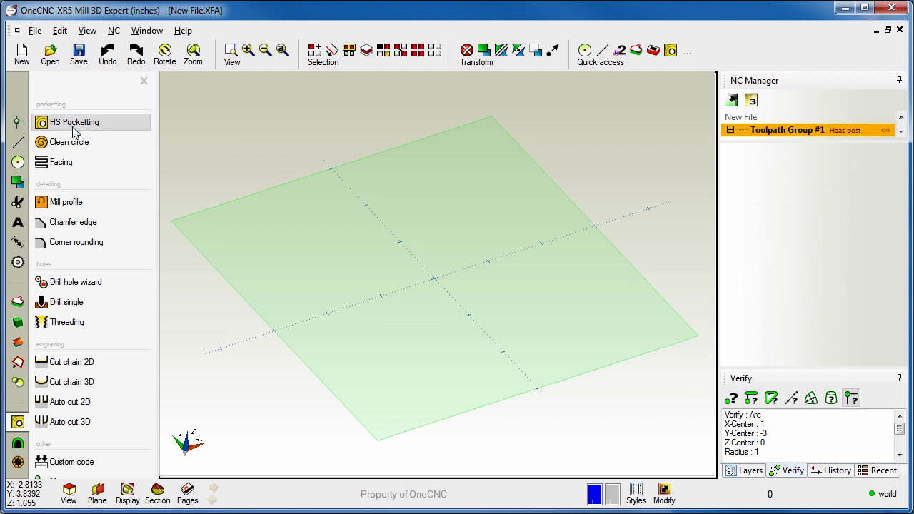
left_click(65, 204)
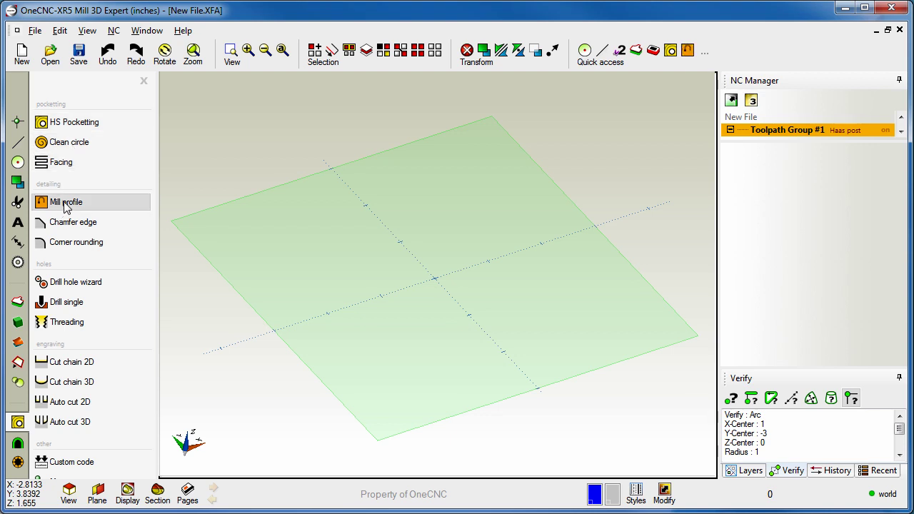
left_click(144, 80)
Assign the hot key A to the Alter command in the quick access customization
mouse_move(335, 257)
middle_mouse_down()
mouse_move(312, 240)
mouse_move(335, 251)
middle_mouse_up()
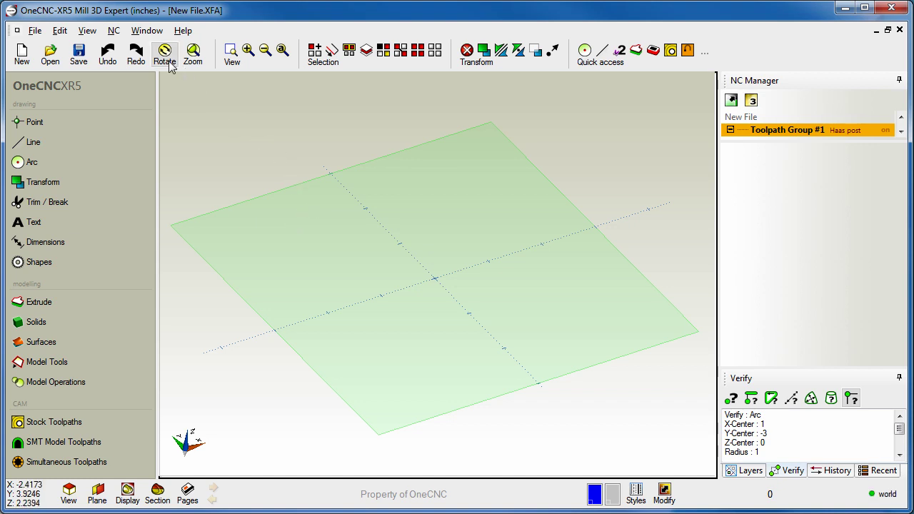
left_click(97, 32)
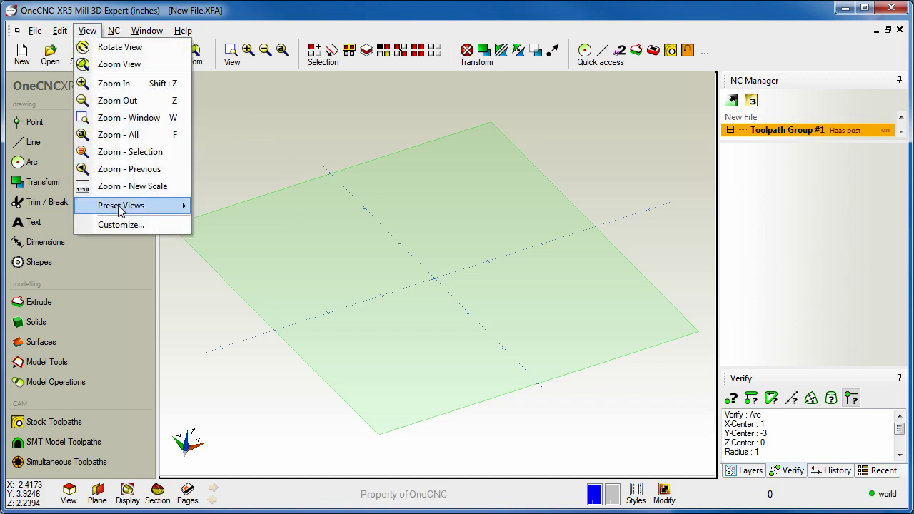
left_click(124, 227)
left_click_drag(320, 44, 222, 46)
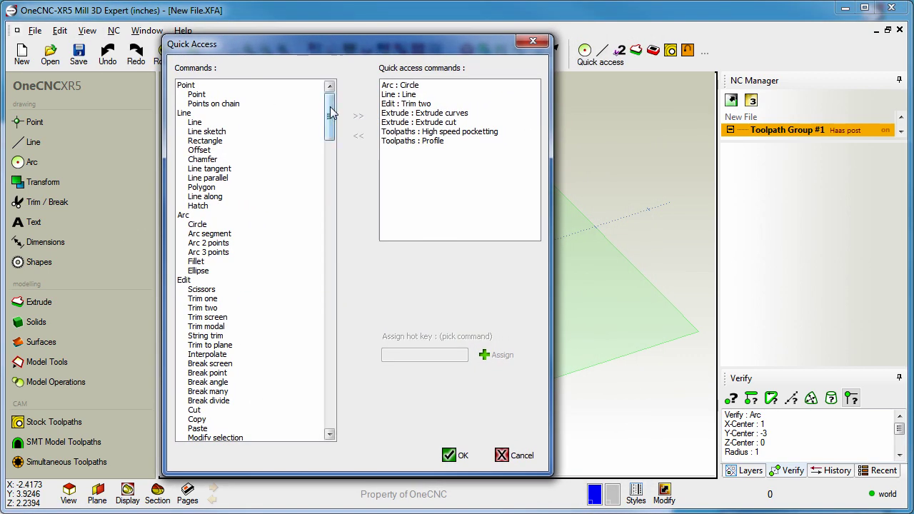
left_click_drag(330, 118, 330, 155)
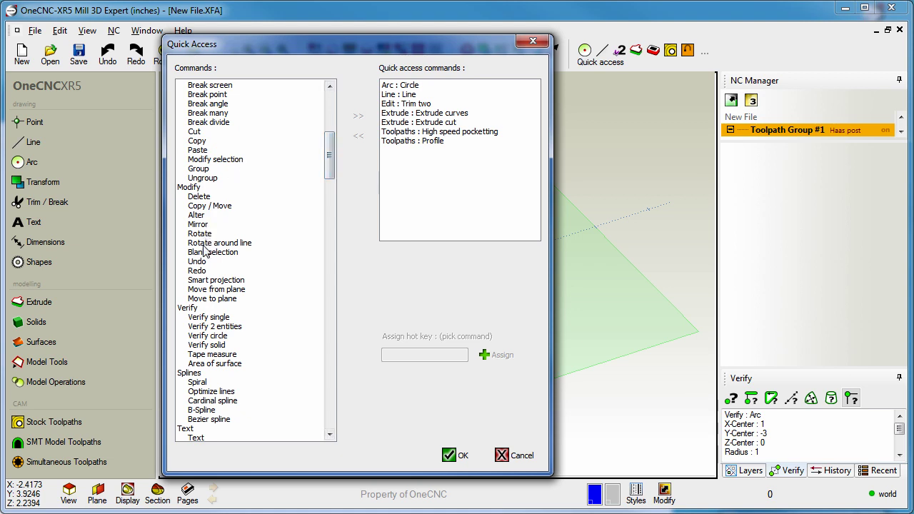
left_click(198, 217)
left_click(389, 355)
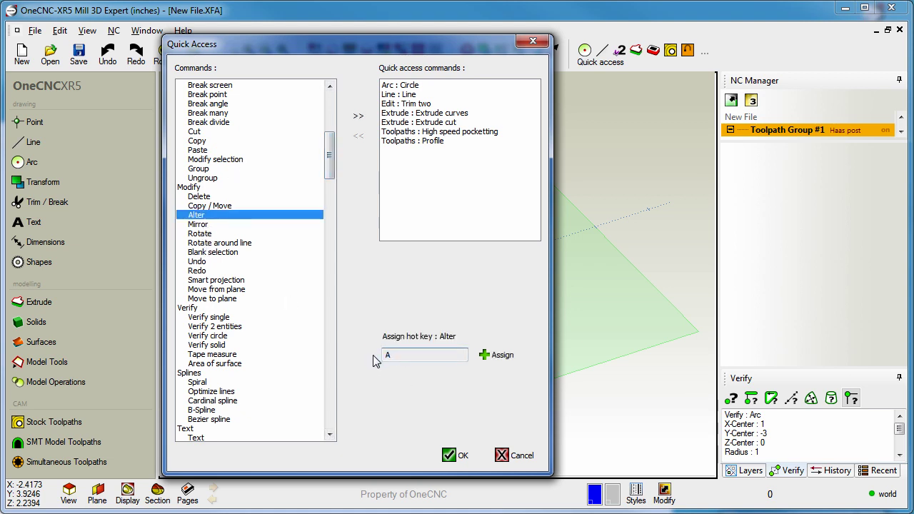
left_click(498, 357)
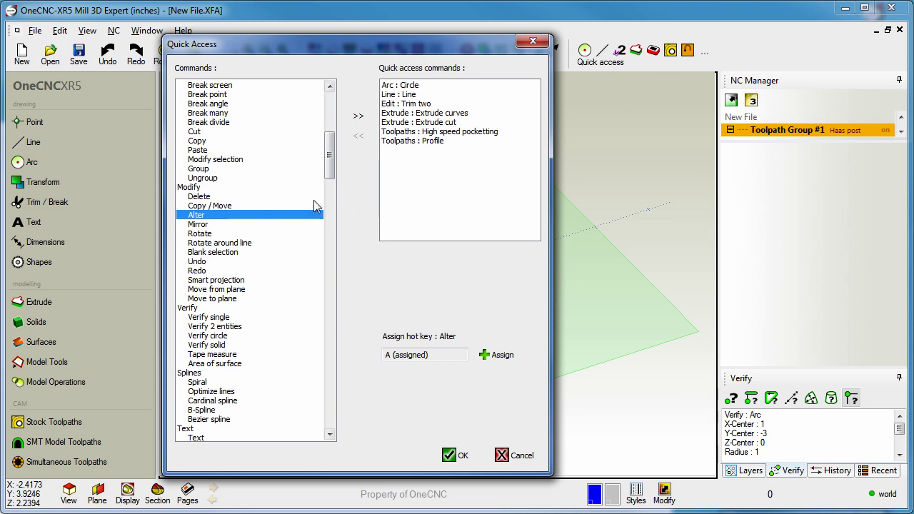
Add Alter to the quick access commands, accept the customization, and remove Alter from the quick access set again
left_click(362, 119)
left_click(451, 457)
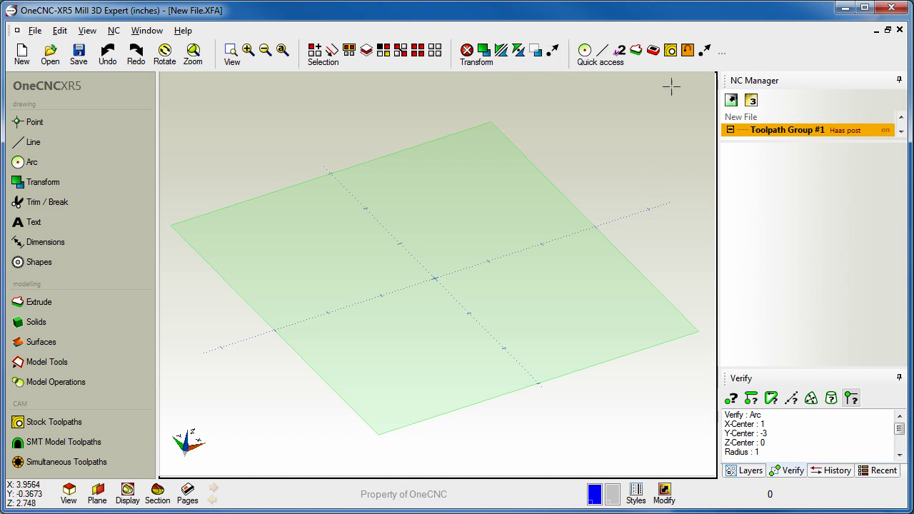
left_click_drag(704, 50, 597, 278, "alt")
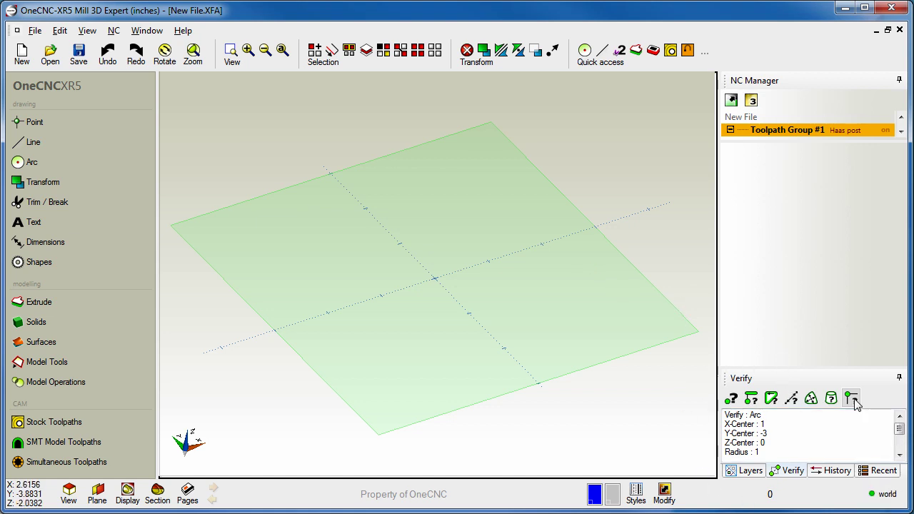
Look through the Verify and History information and bring up the layer list
left_click(754, 472)
left_click(788, 471)
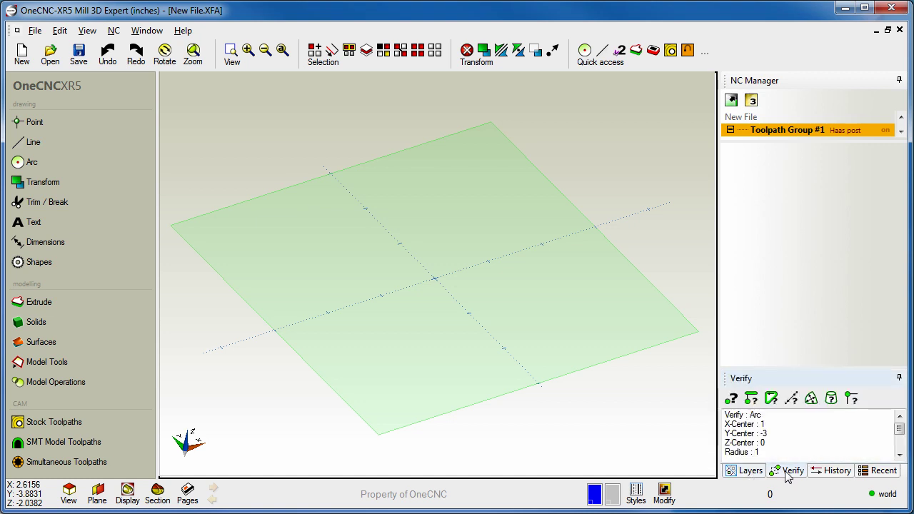
left_click(841, 473)
left_click(840, 474)
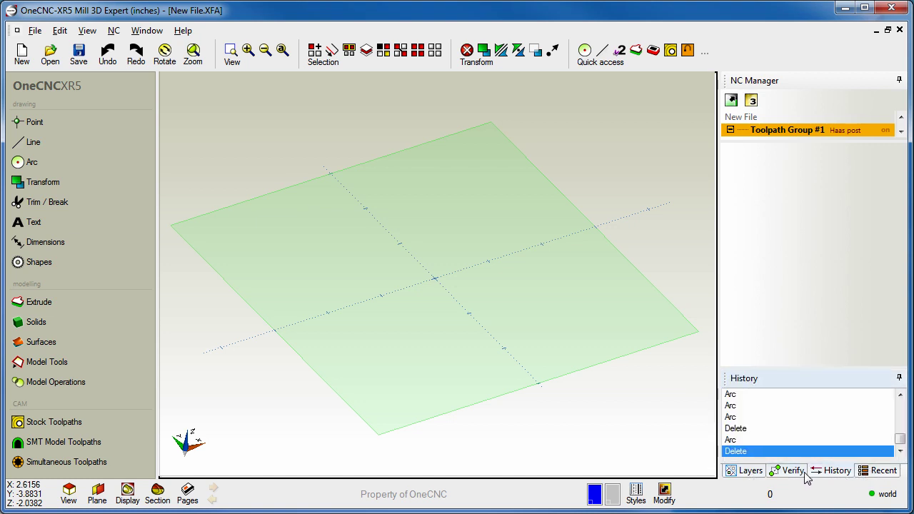
left_click(803, 474)
left_click(754, 472)
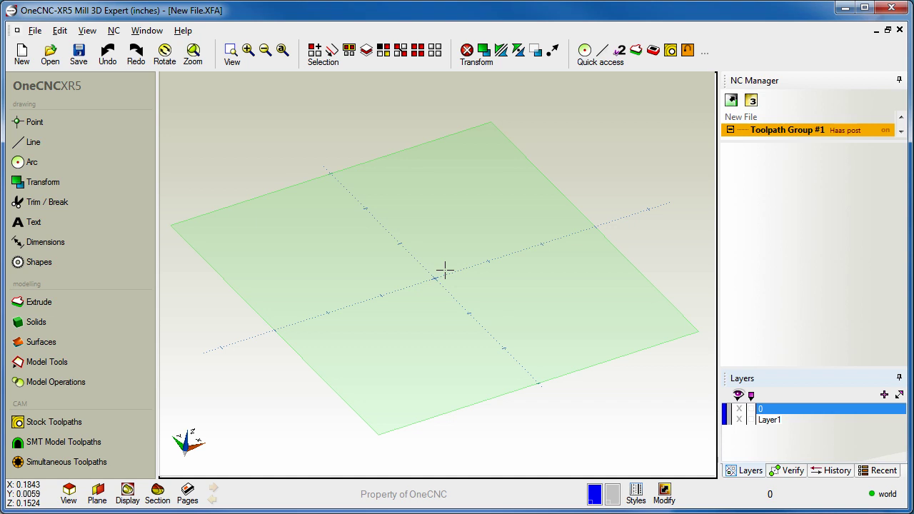
Switch the drawing area to the top view
key("v")
key("Return")
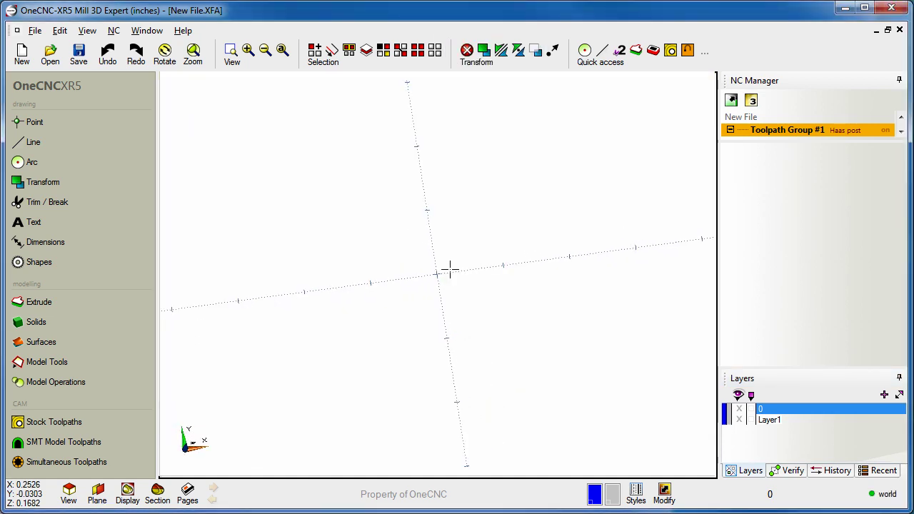